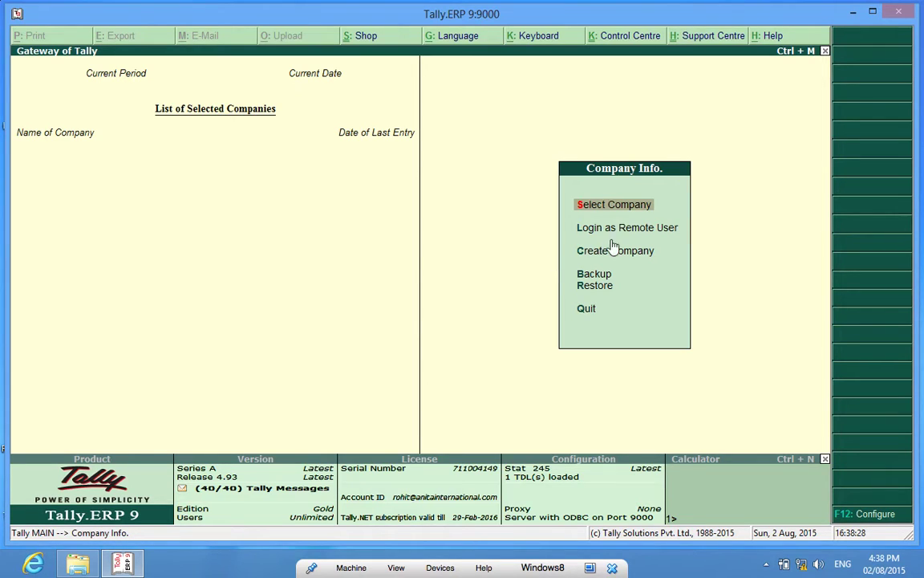
Open Anita International Demo Company and log in with the user name
click(605, 209)
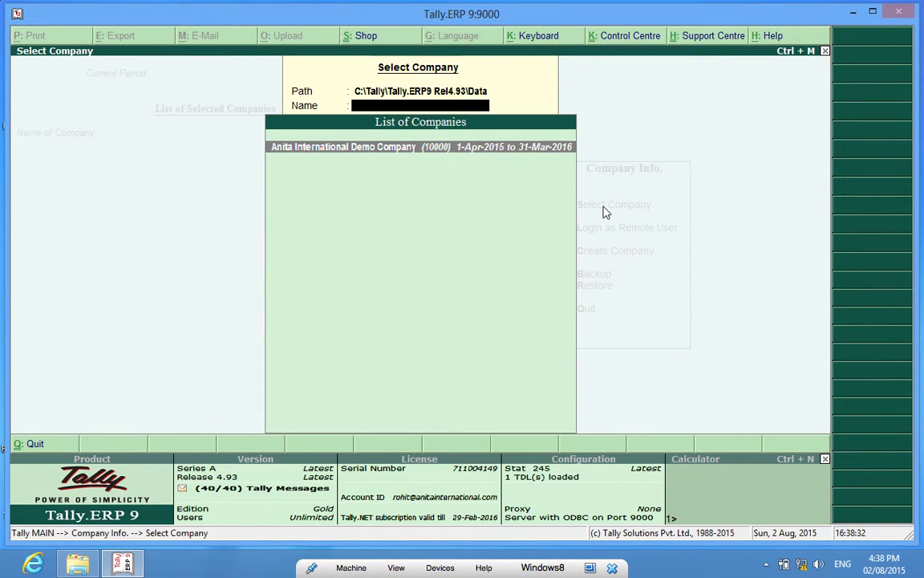
key(Return)
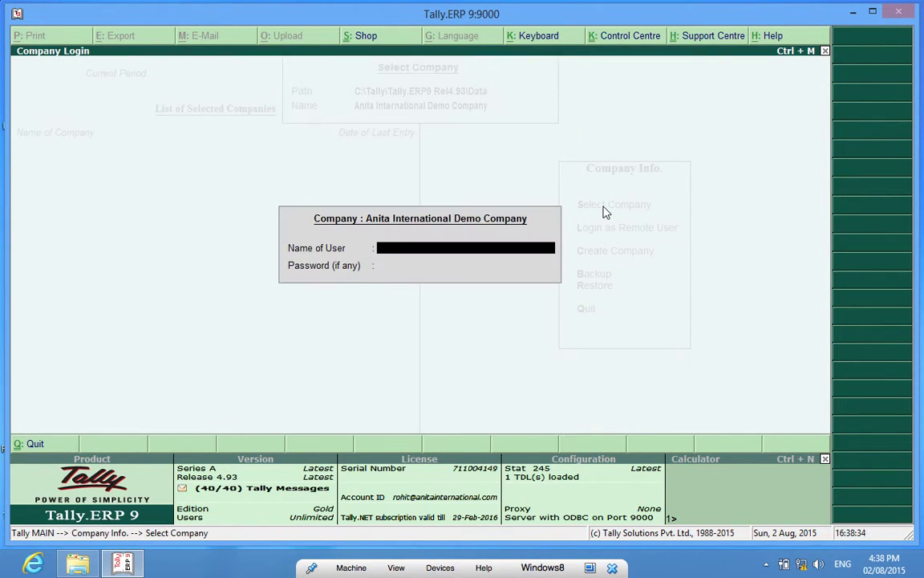
text(a)
key(Return)
key(Return)
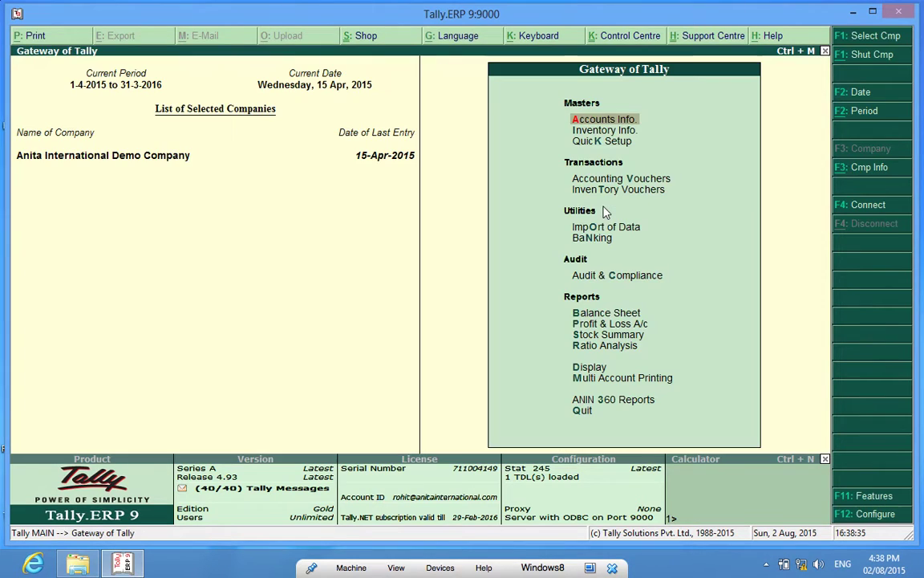
click(857, 503)
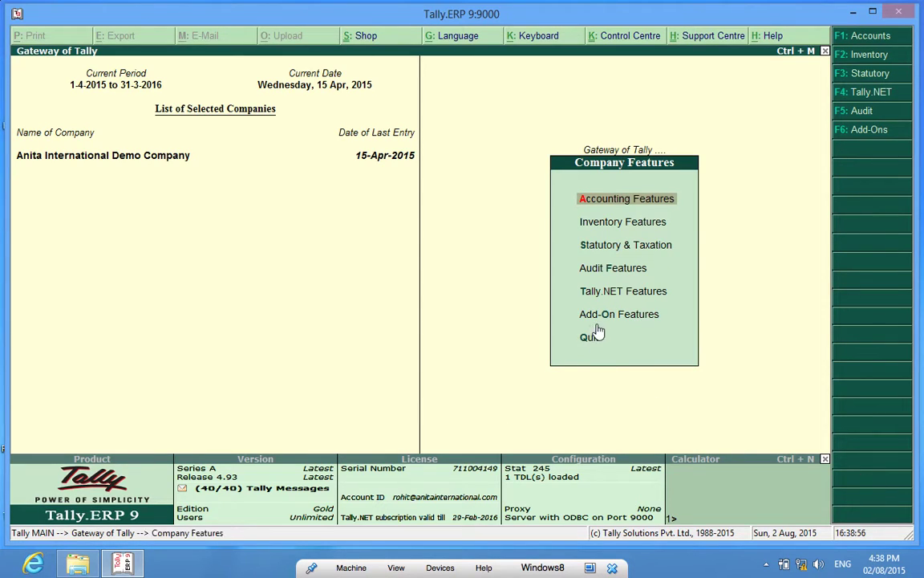
click(618, 319)
click(618, 319)
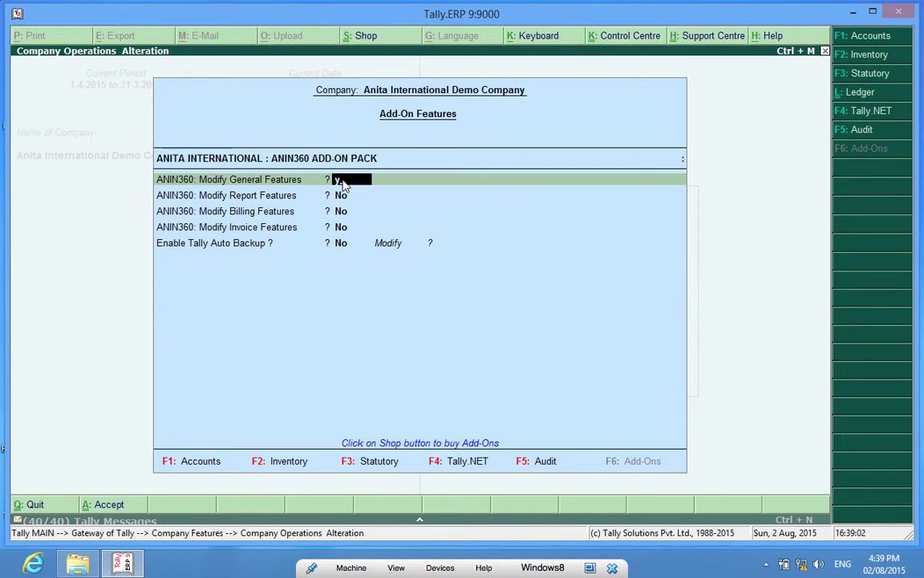
key(Return)
key(Return)
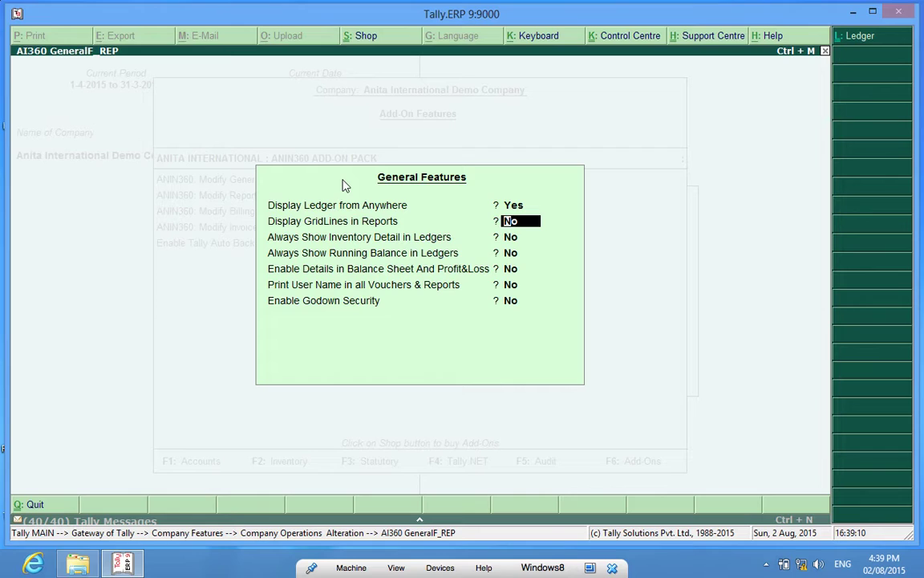
key(Escape)
key(Return)
key(Escape)
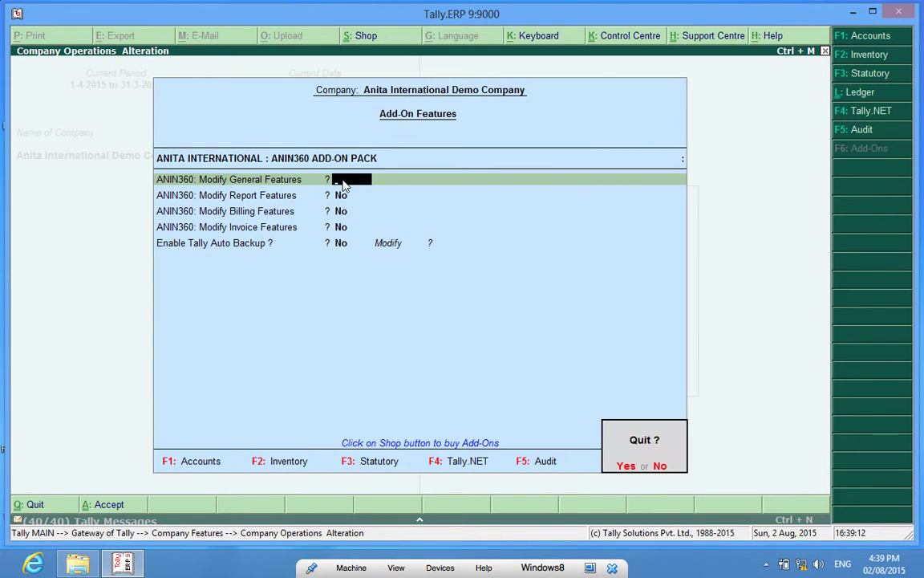
key(Return)
key(Escape)
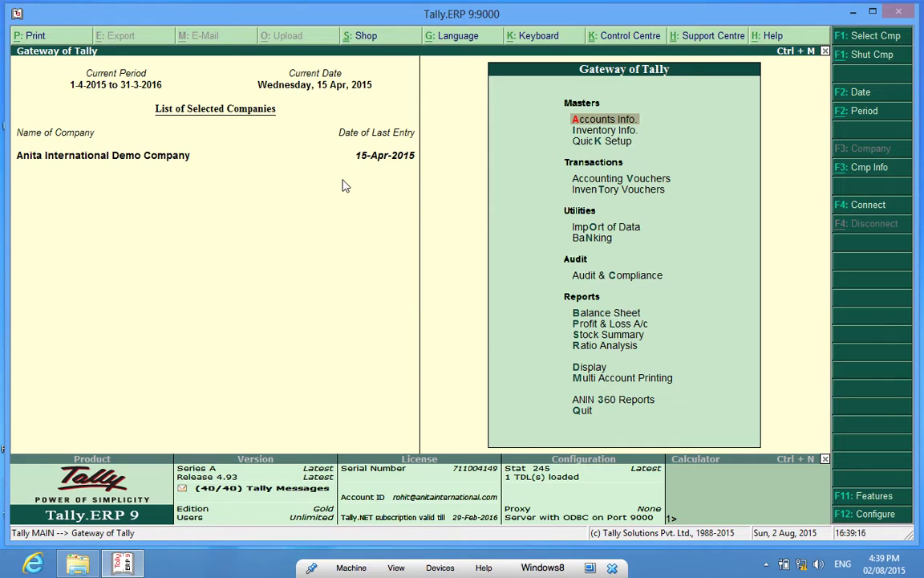
Display the Trial Balance ledger-wise from the Display menu
key(Down)
key(Down)
key(Down)
key(Down)
key(Down)
key(Down)
key(Down)
key(Down)
key(Down)
key(Down)
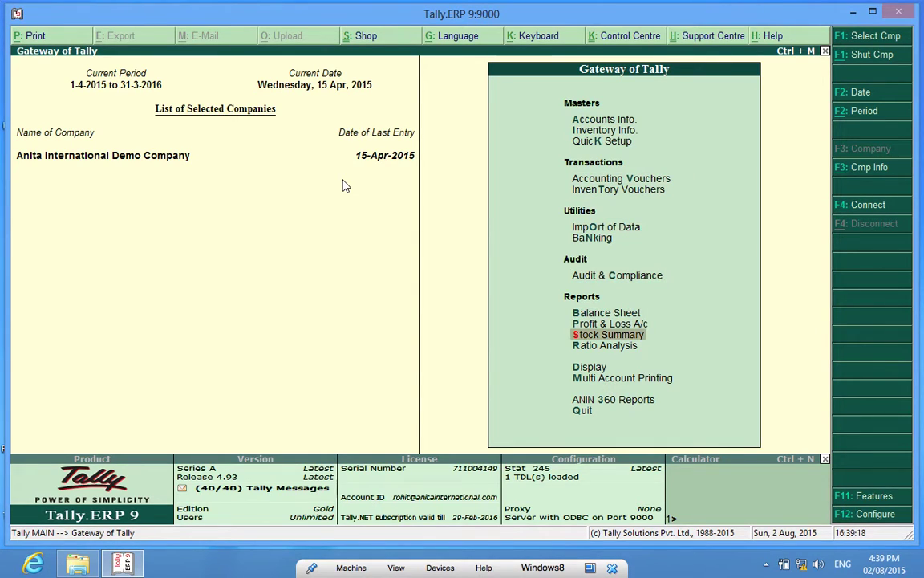
key(Down)
key(Down)
key(Return)
key(Return)
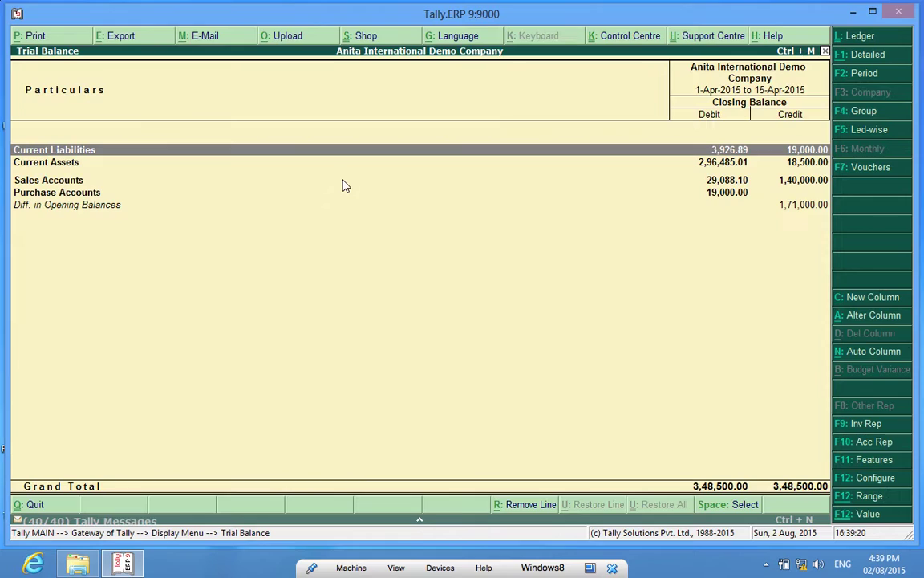
click(869, 132)
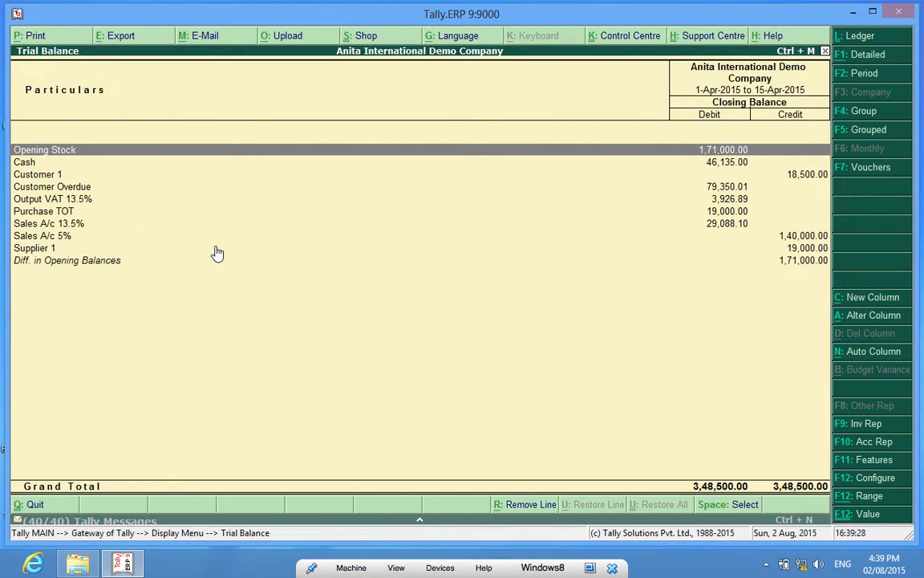
Print-preview the Trial Balance and zoom the preview to full width
key(alt+p)
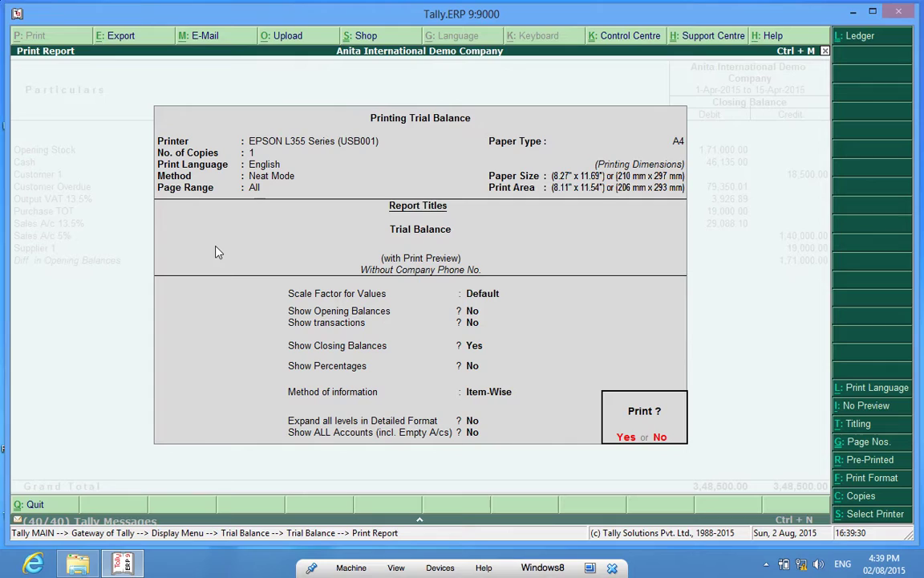
key(Return)
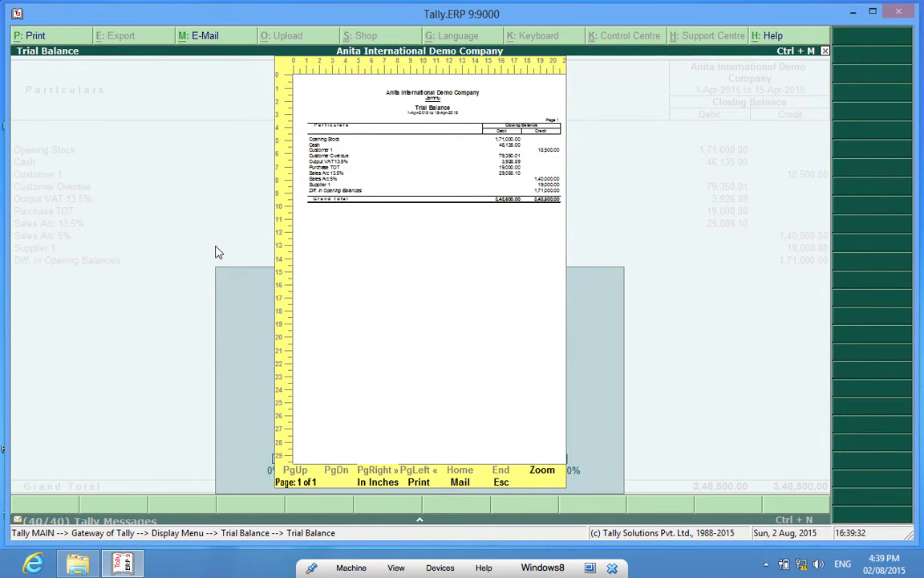
key(alt+z)
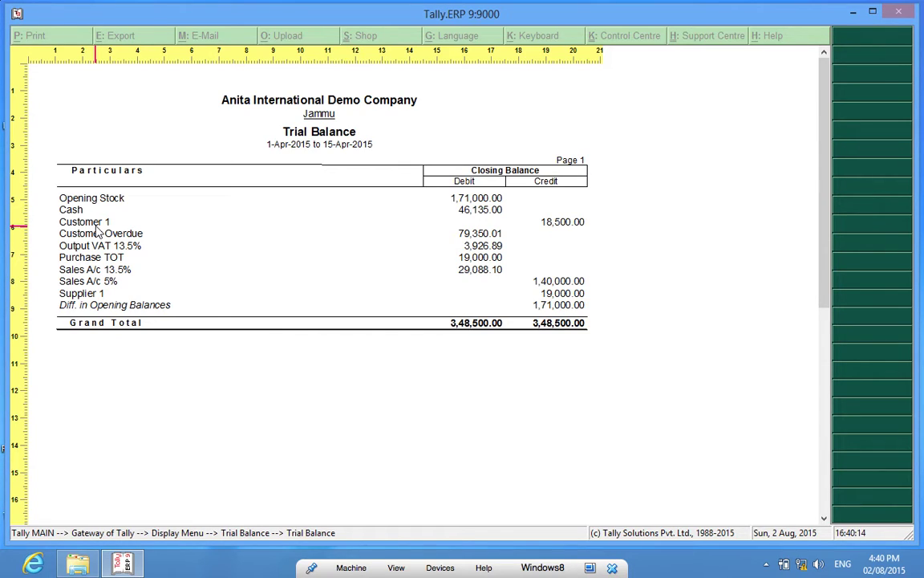
Close the Trial Balance preview and open the company's F11 Add-On Features settings
key(Escape)
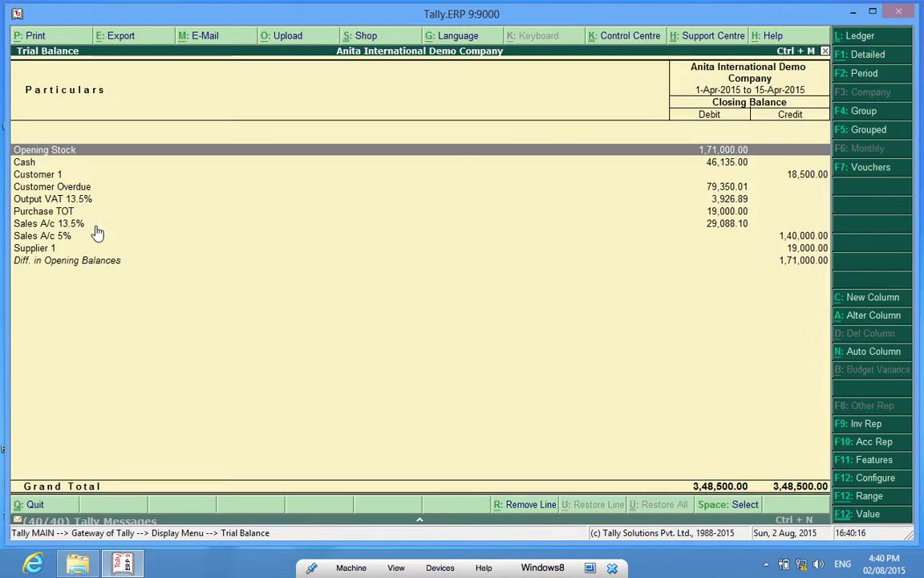
key(Escape)
key(Escape)
key(Escape)
key(Escape)
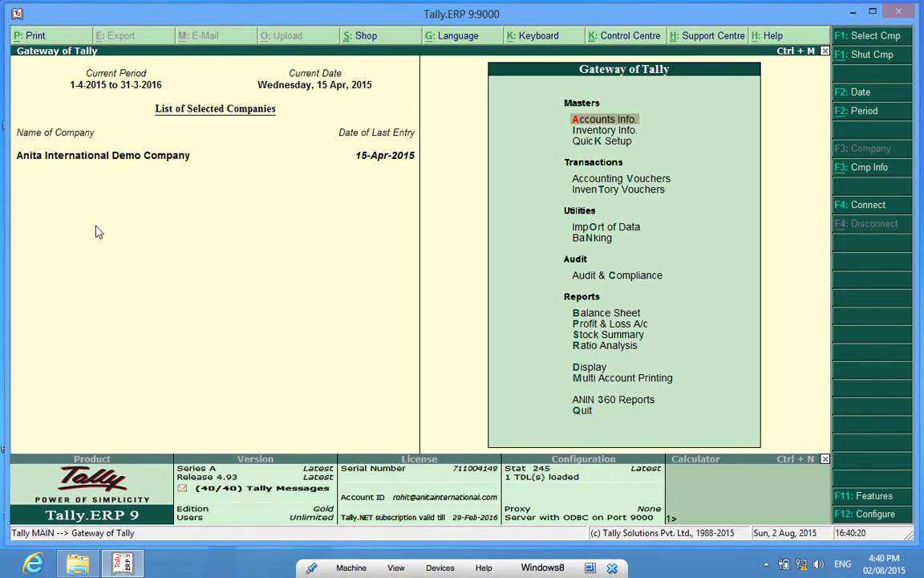
click(865, 497)
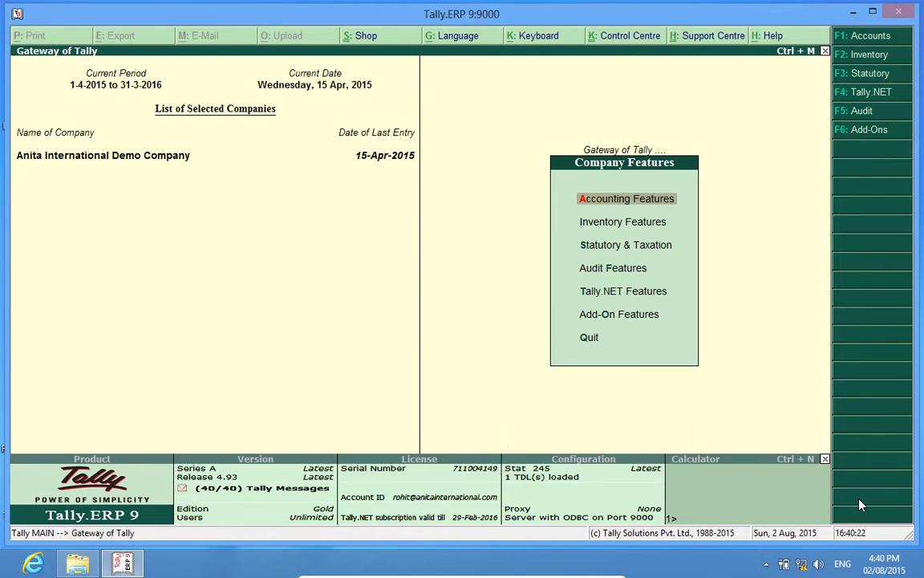
key(Down)
key(Down)
key(Down)
key(Down)
key(Down)
key(Return)
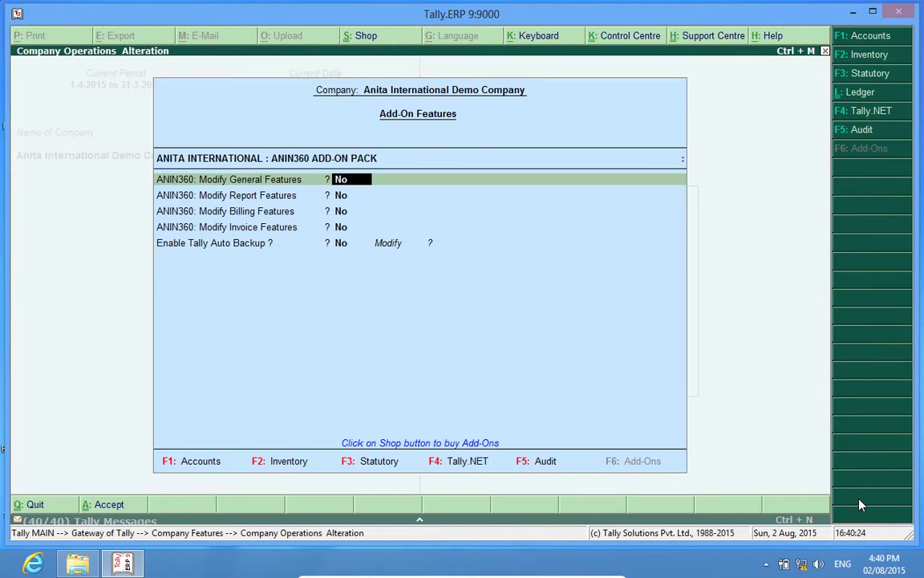
Set Modify General Features and Display GridLines in Reports to Yes, then save
key(y)
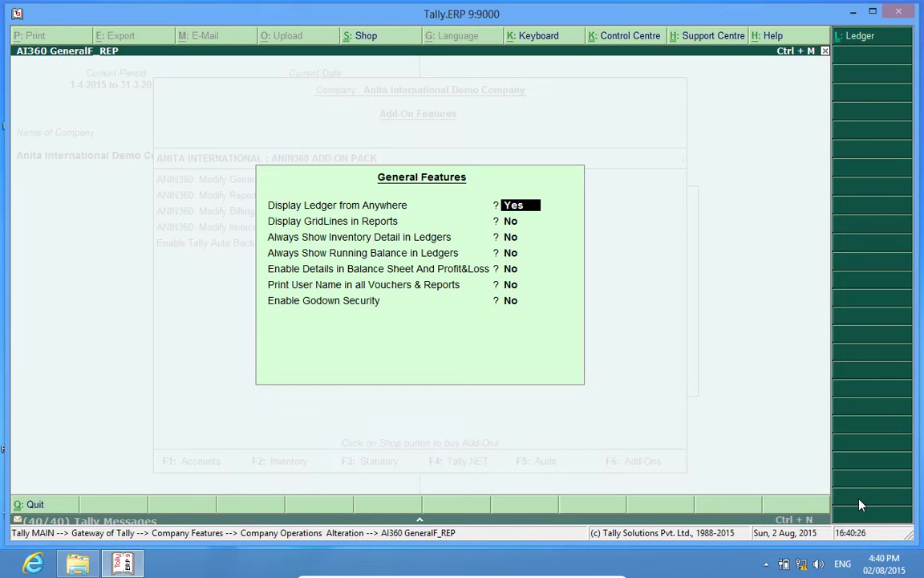
key(Return)
key(Return)
key(Return)
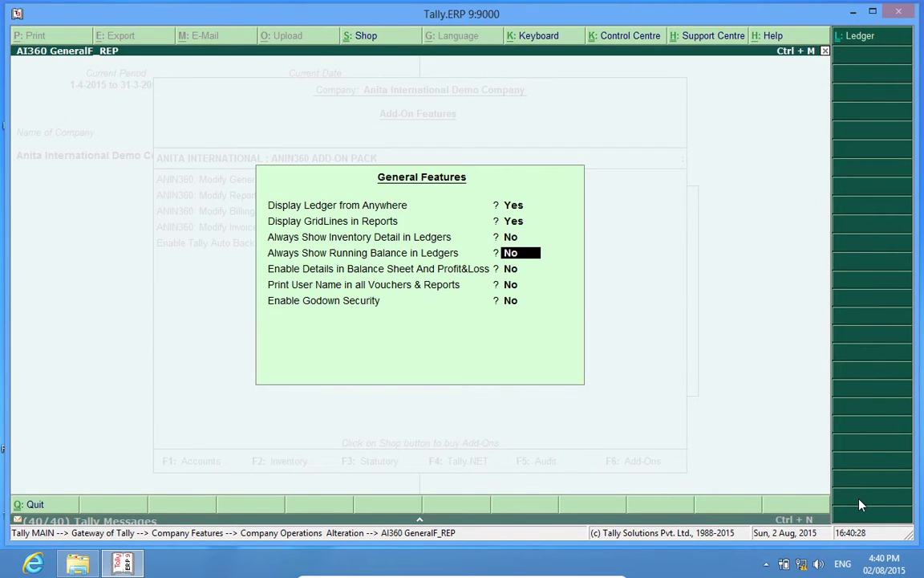
key(Return)
key(Return)
key(Return)
key(Return)
key(Return)
key(Return)
key(Return)
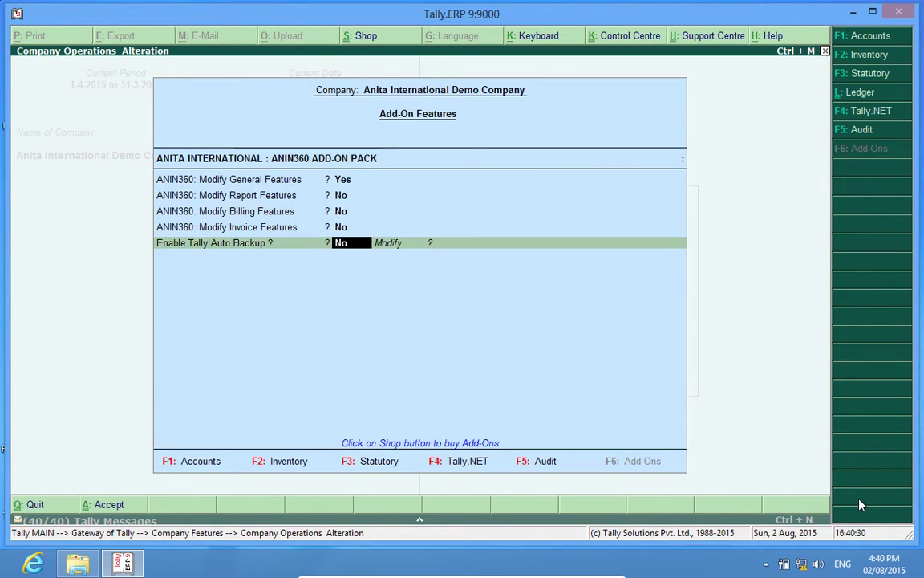
key(Return)
key(Return)
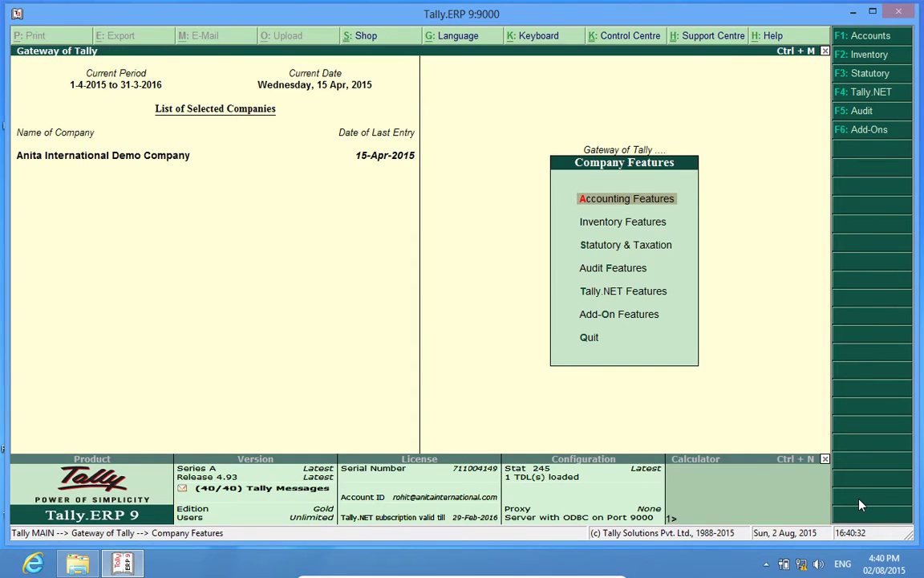
key(Escape)
Display the ledger-wise Trial Balance again and bring up its print settings with Alt+P
key(d)
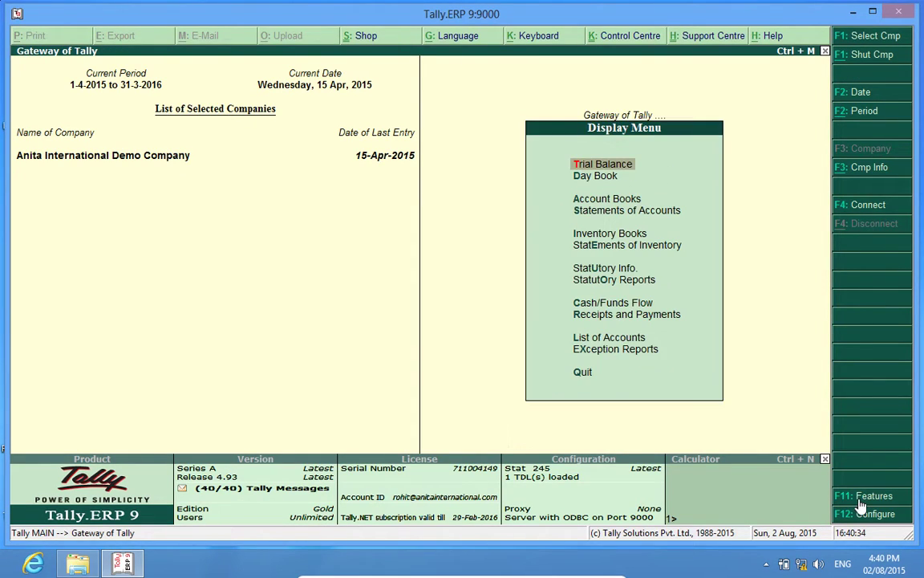
key(Return)
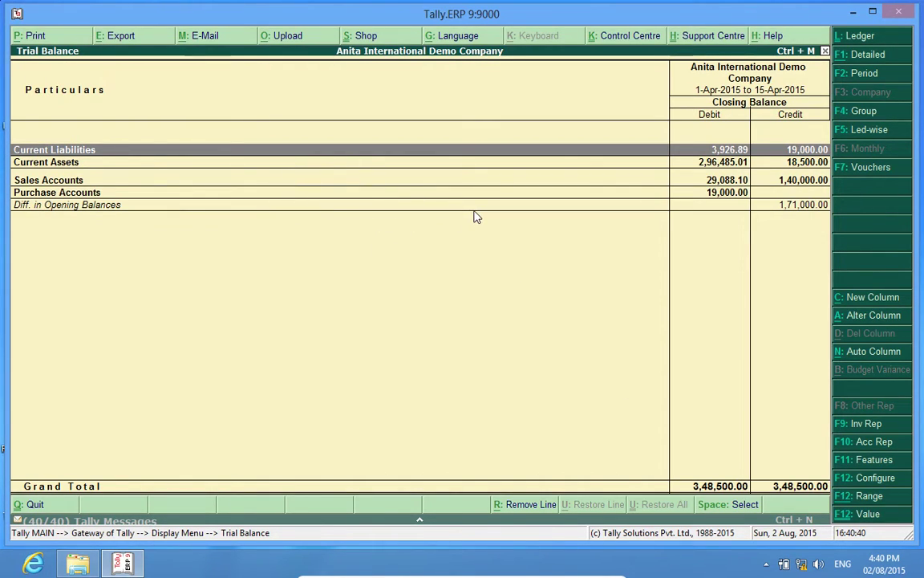
click(868, 134)
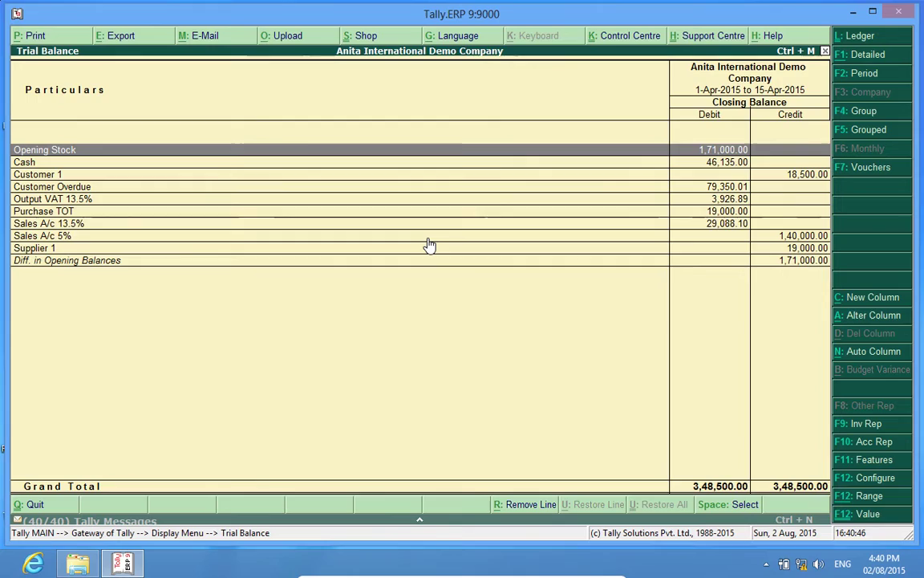
key(alt+p)
Generate the gridlined Trial Balance print preview and zoom it to full width
key(Return)
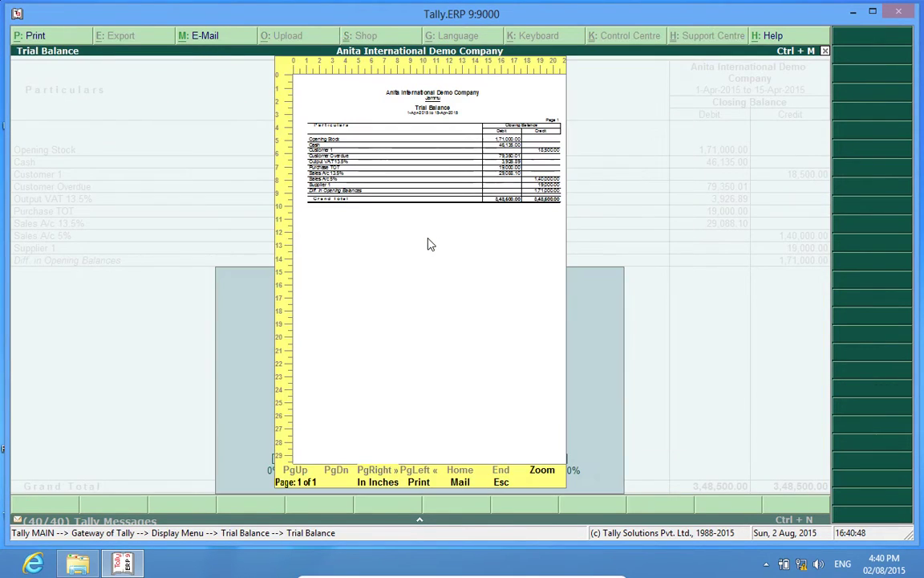
click(429, 243)
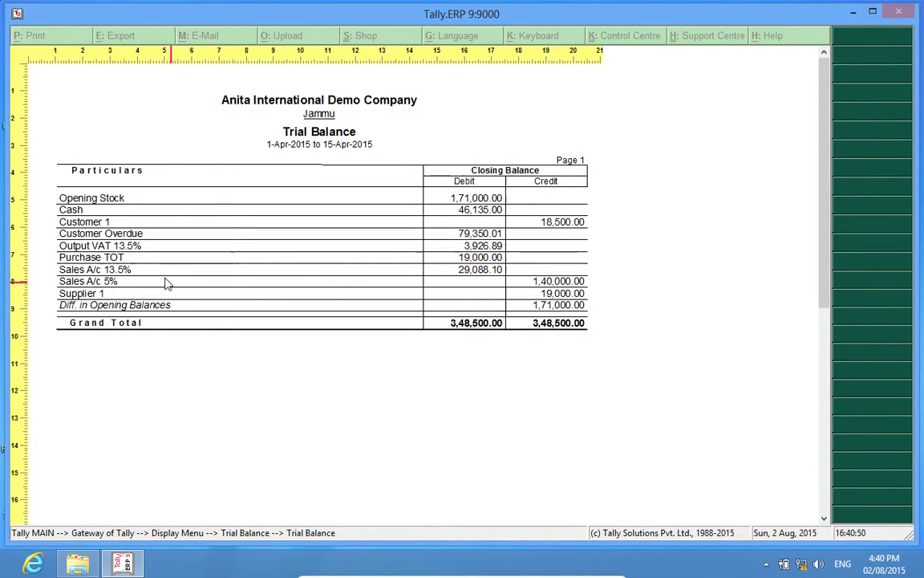